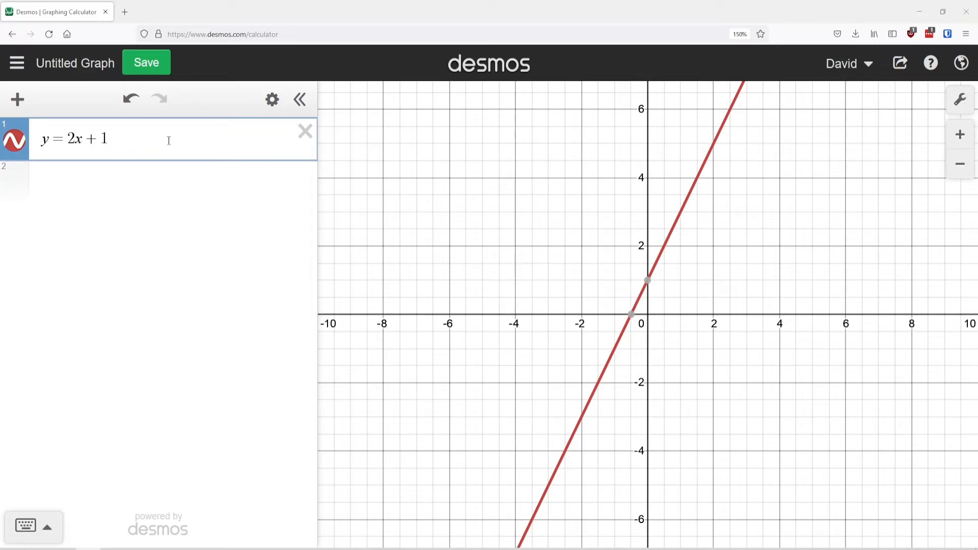
# Hide the expression list and adjust the graph view so the line's first-quadrant portion fills most of the graph paper
pyautogui.click(301, 100)
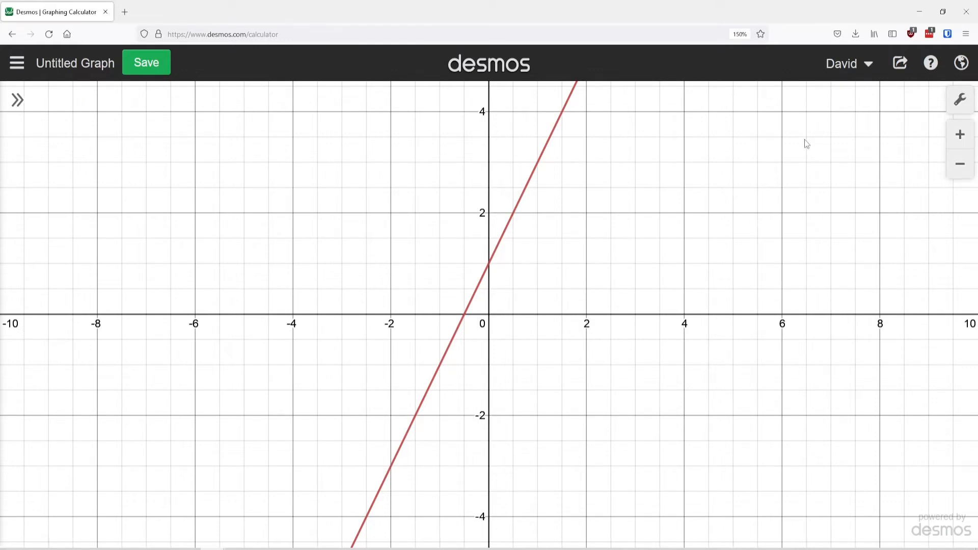
pyautogui.moveTo(806, 144); pyautogui.dragTo(316, 349)
pyautogui.scroll(-5, 237, 330)
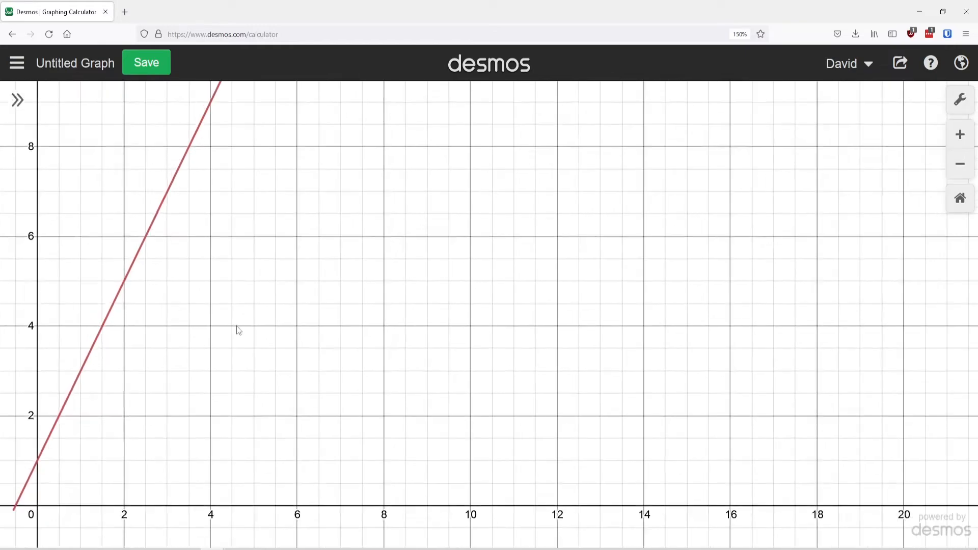
pyautogui.scroll(-2, 247, 323)
pyautogui.scroll(2, 249, 323)
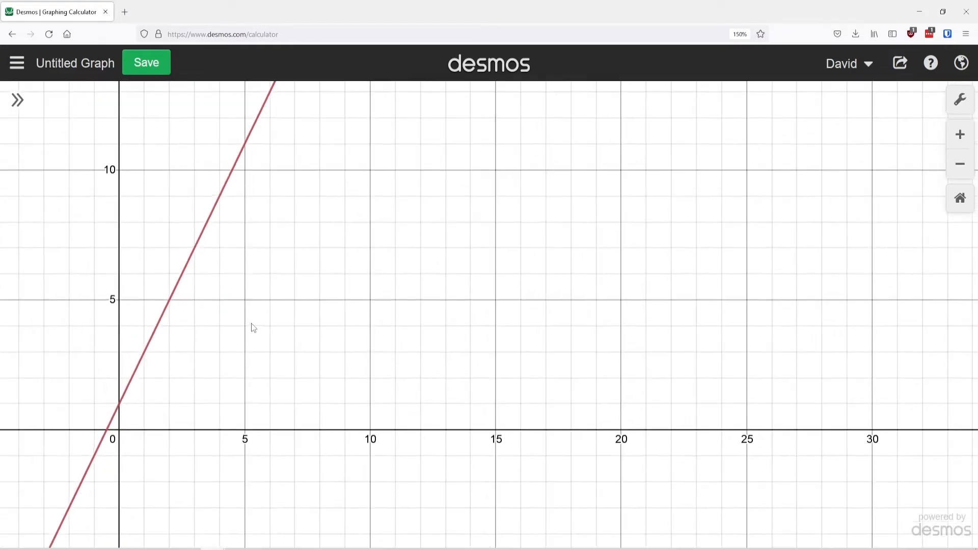
pyautogui.scroll(-2, 252, 323)
pyautogui.scroll(-2, 252, 323)
pyautogui.scroll(2, 252, 323)
pyautogui.scroll(1, 301, 234)
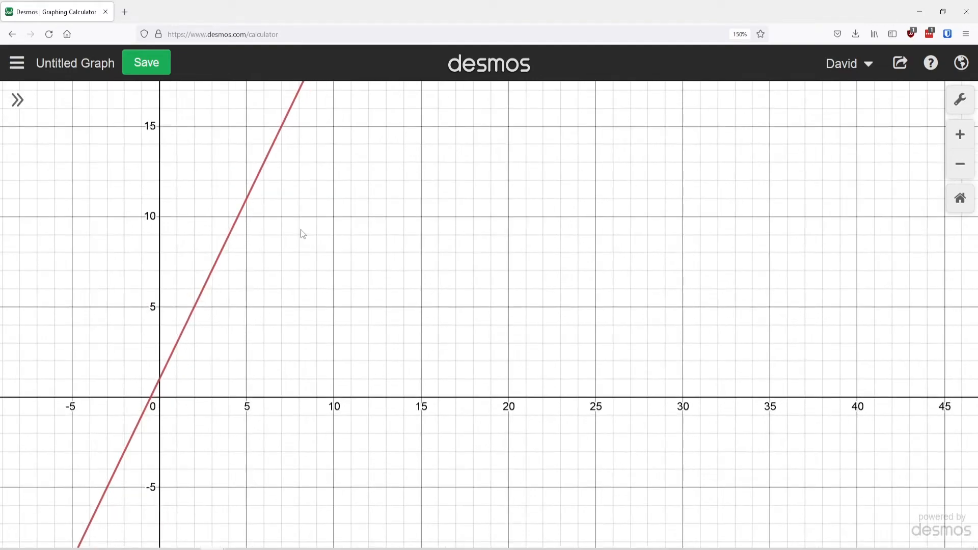
pyautogui.moveTo(301, 234); pyautogui.dragTo(254, 319)
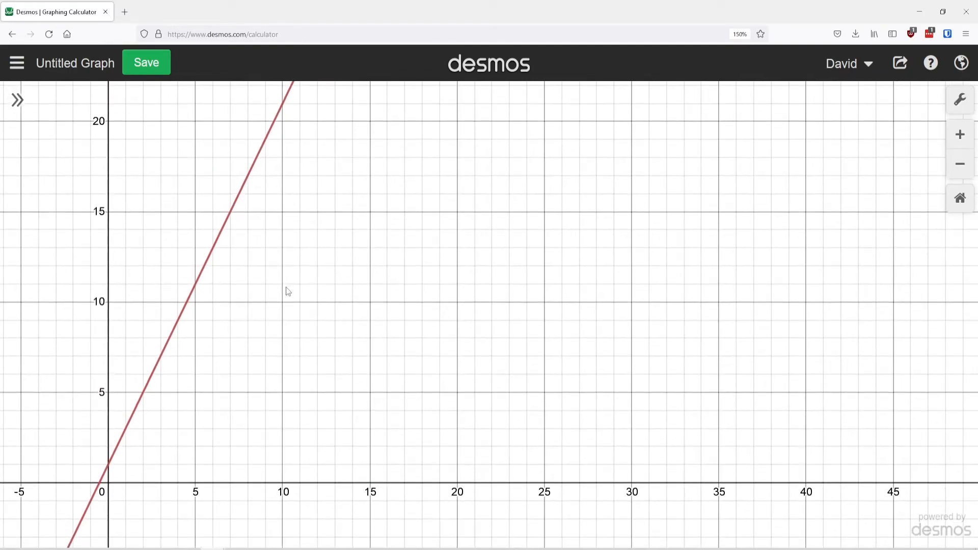
# Set the x-axis range of the graph from 0 to 30 in the graph settings
pyautogui.click(956, 109)
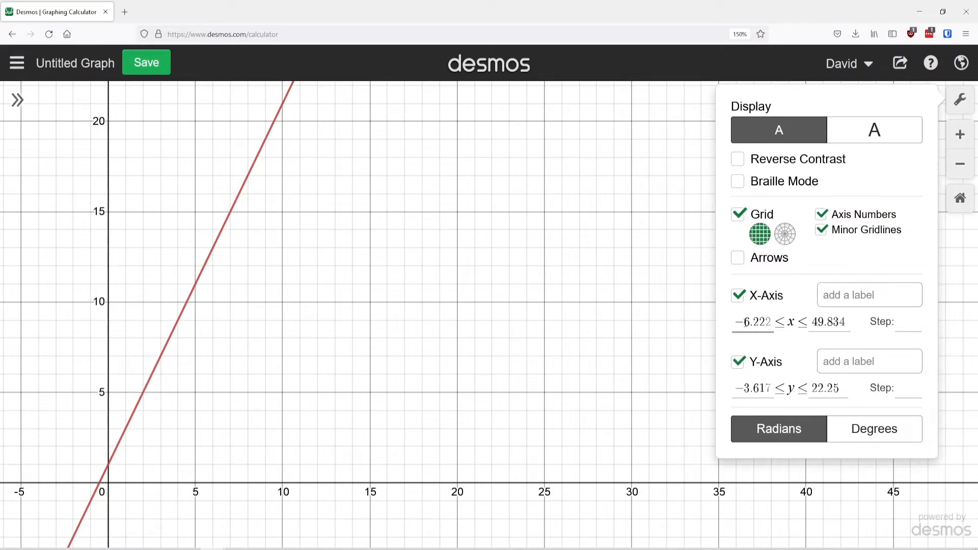
pyautogui.moveTo(736, 322); pyautogui.dragTo(775, 323)
pyautogui.write('0')
pyautogui.press('Tab')
pyautogui.write('30')
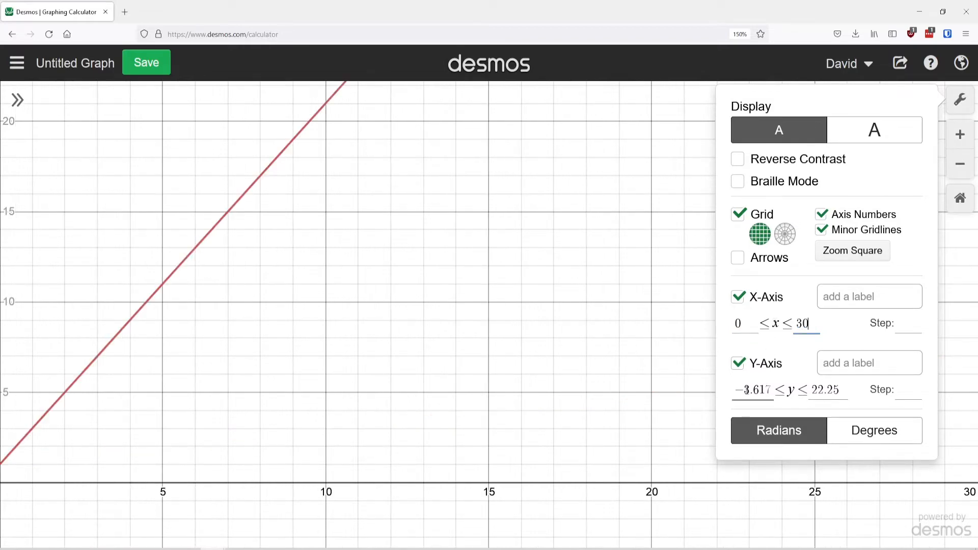
# Set the y-axis range of the graph from 0 to 50
pyautogui.moveTo(735, 390); pyautogui.dragTo(793, 406)
pyautogui.write('0')
pyautogui.press('Tab')
pyautogui.write('50')
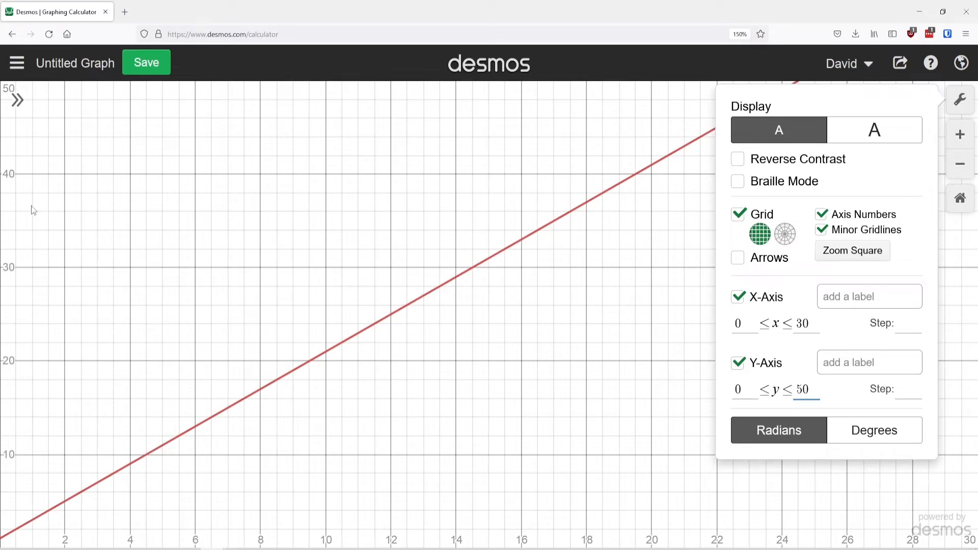
# Change the lower limits of both the x-axis and the y-axis to -.5
pyautogui.click(747, 325)
pyautogui.hotkey('ctrl', 'a')
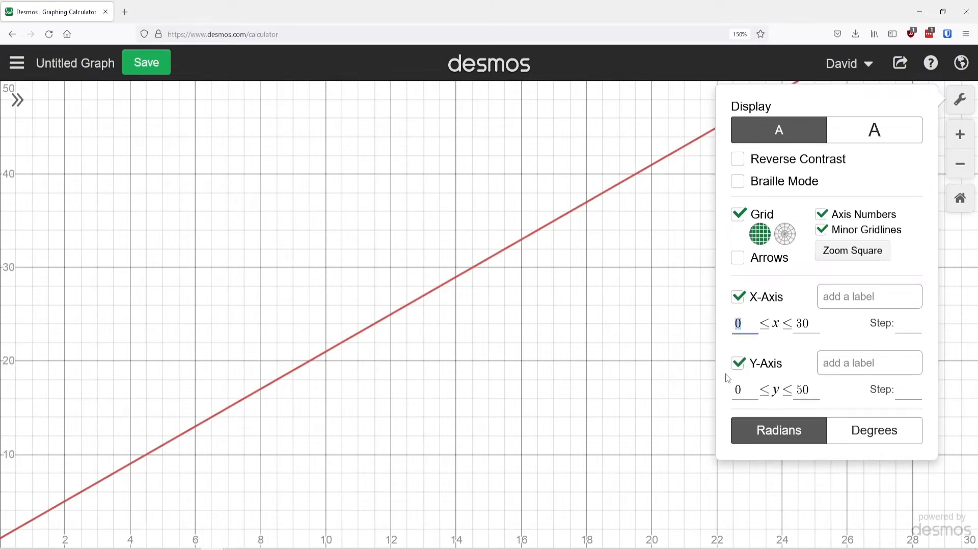
pyautogui.write('-.5')
pyautogui.click(742, 392)
pyautogui.hotkey('ctrl', 'a')
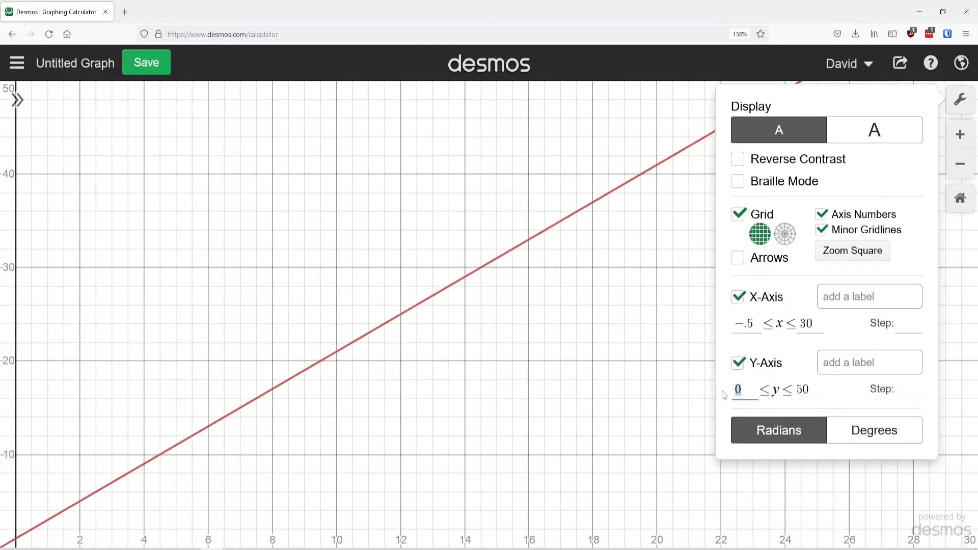
pyautogui.write('-.5')
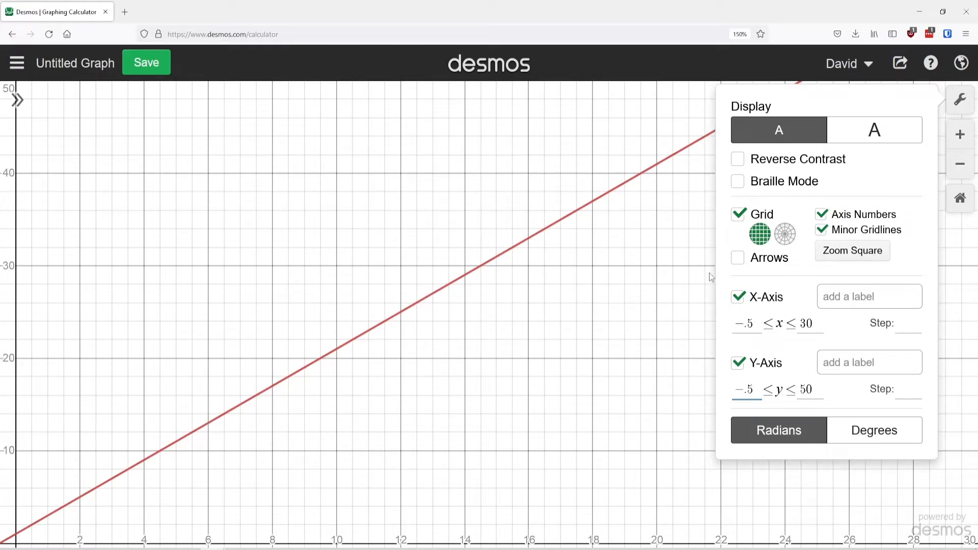
# Switch the grid off and back on, and add axis arrows on the positive ends only
pyautogui.click(737, 218)
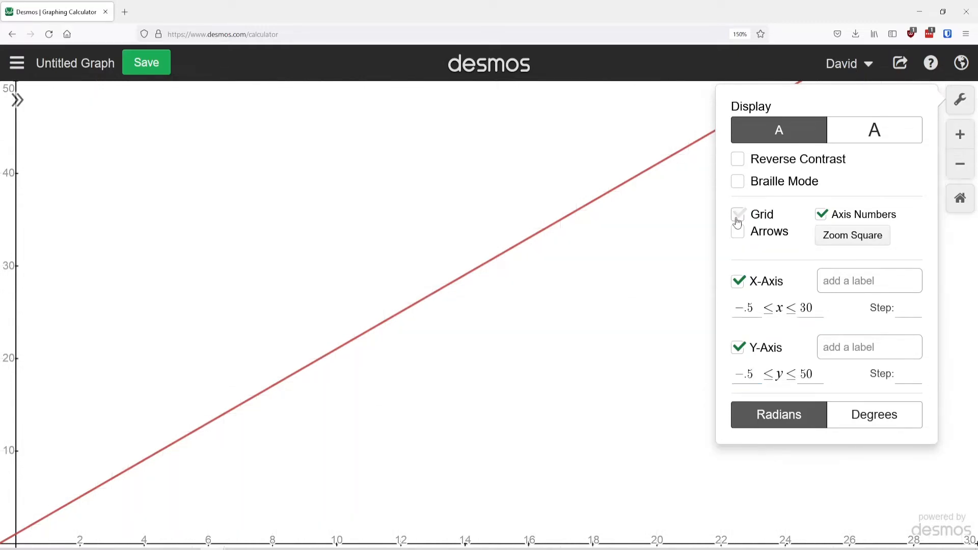
pyautogui.click(737, 219)
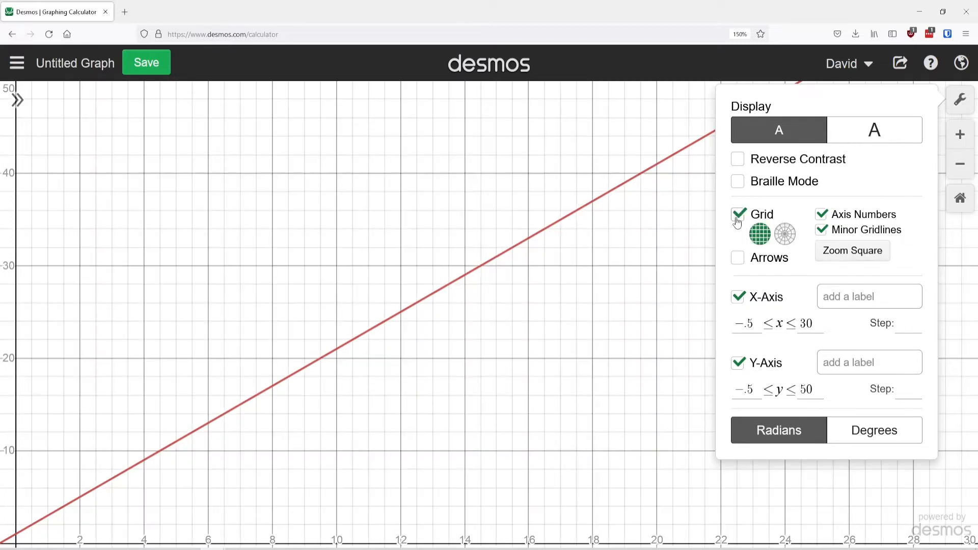
pyautogui.click(738, 260)
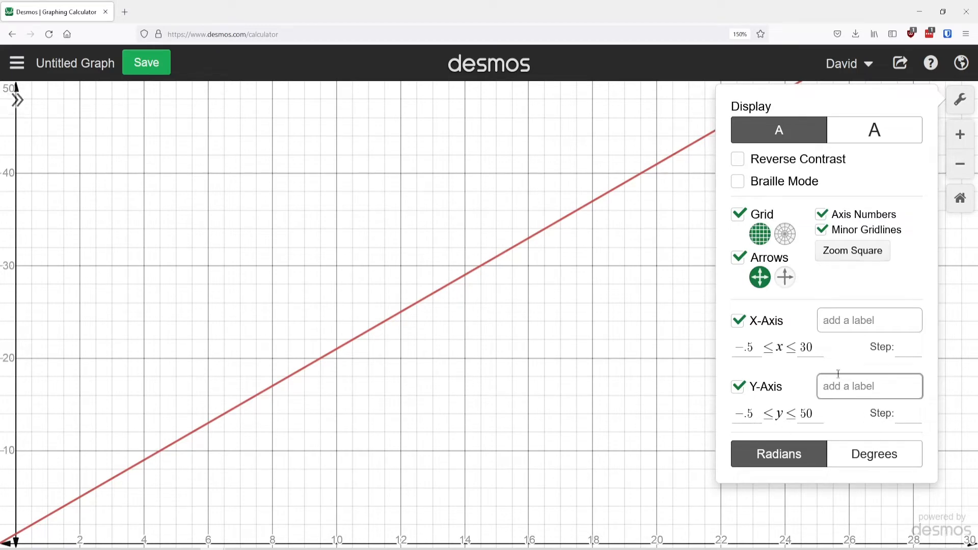
pyautogui.click(785, 279)
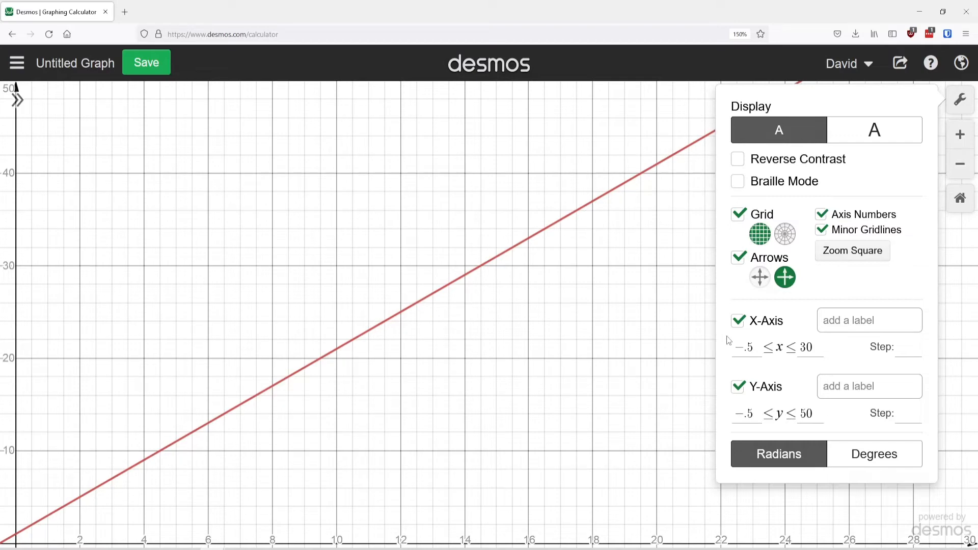
# Switch the axis numbers off and back on, and hide the minor gridlines
pyautogui.click(874, 220)
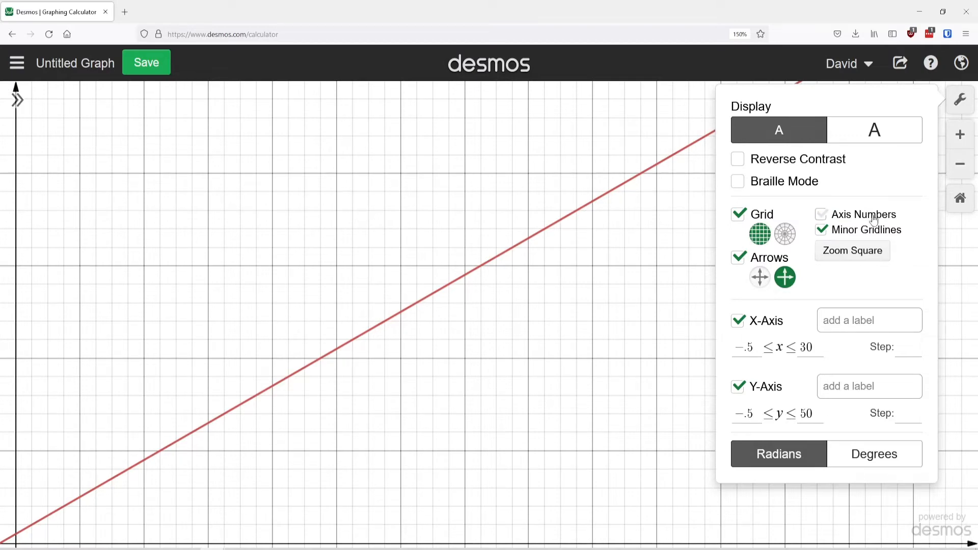
pyautogui.click(874, 219)
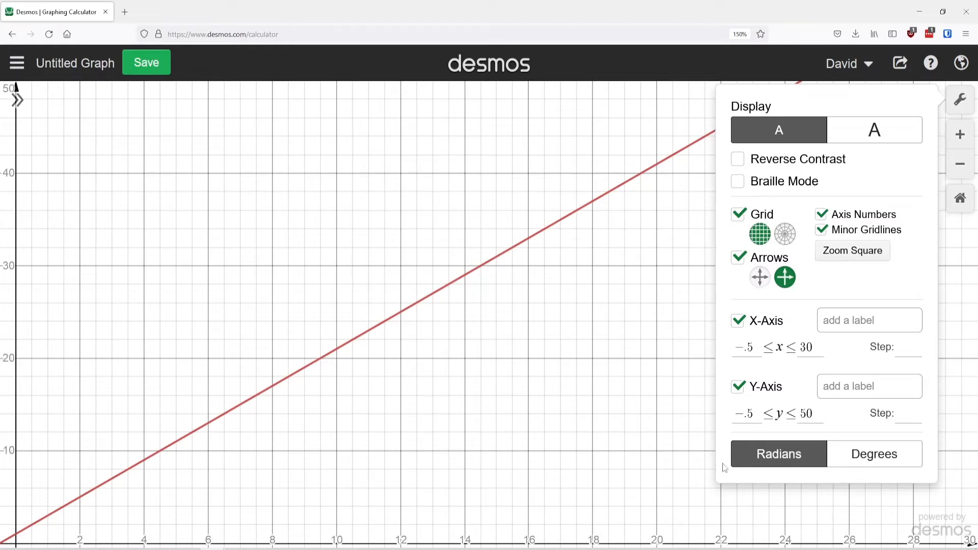
pyautogui.click(828, 237)
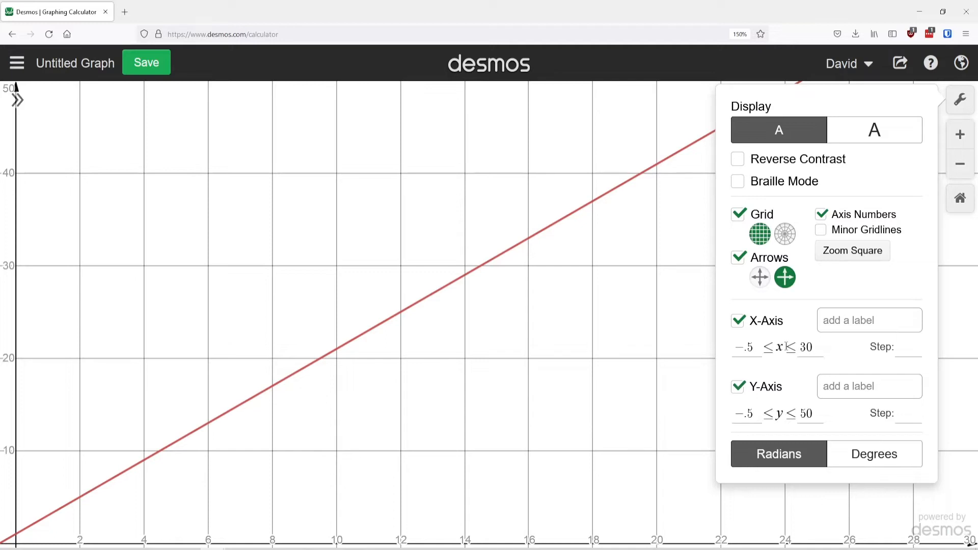
# Set the step to 1 on the x-axis and 5 on the y-axis
pyautogui.click(899, 352)
pyautogui.write('1')
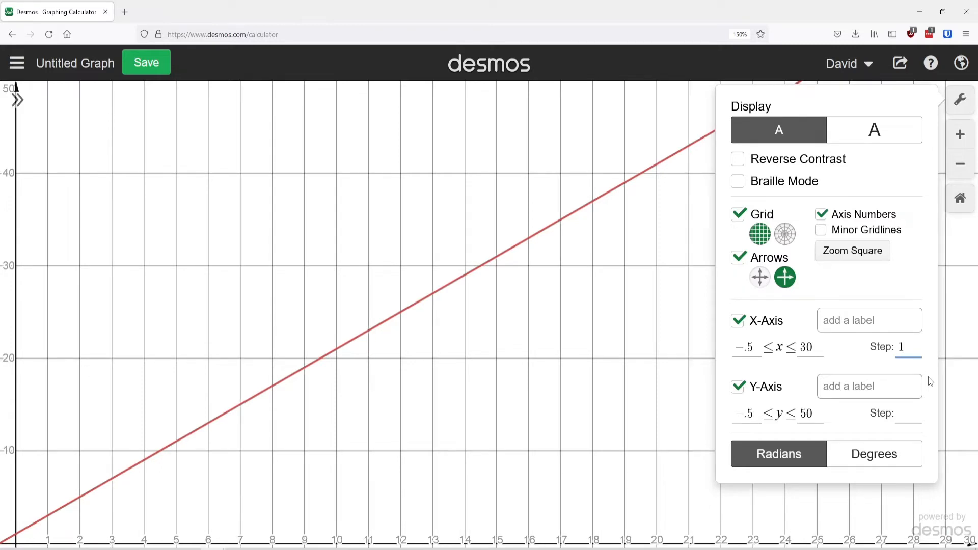
pyautogui.click(905, 424)
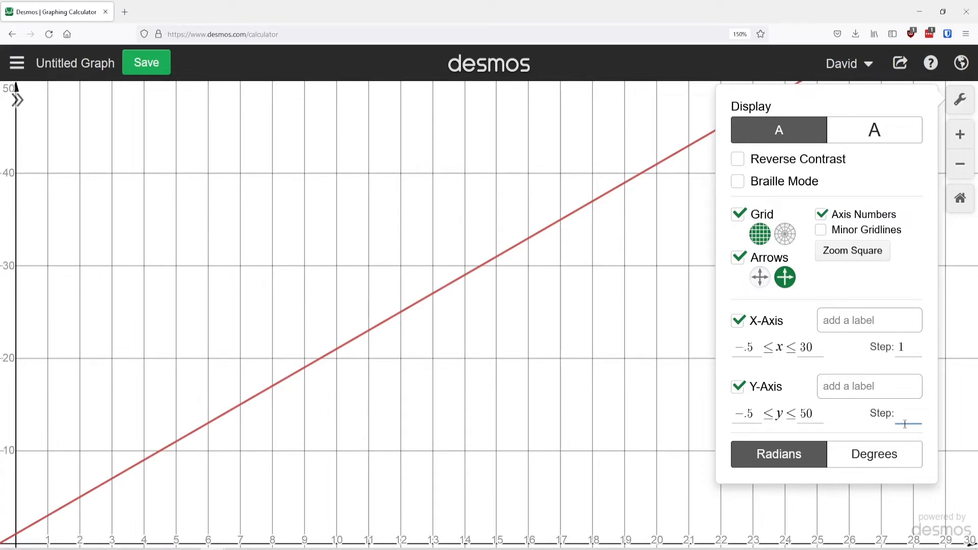
pyautogui.write('5')
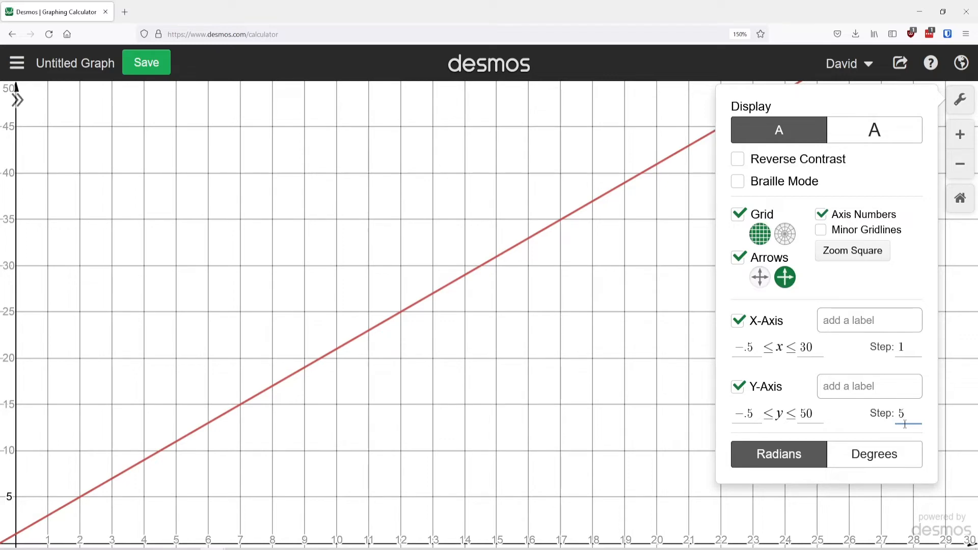
# Label the x-axis "Time" and the y-axis "Money"
pyautogui.click(861, 321)
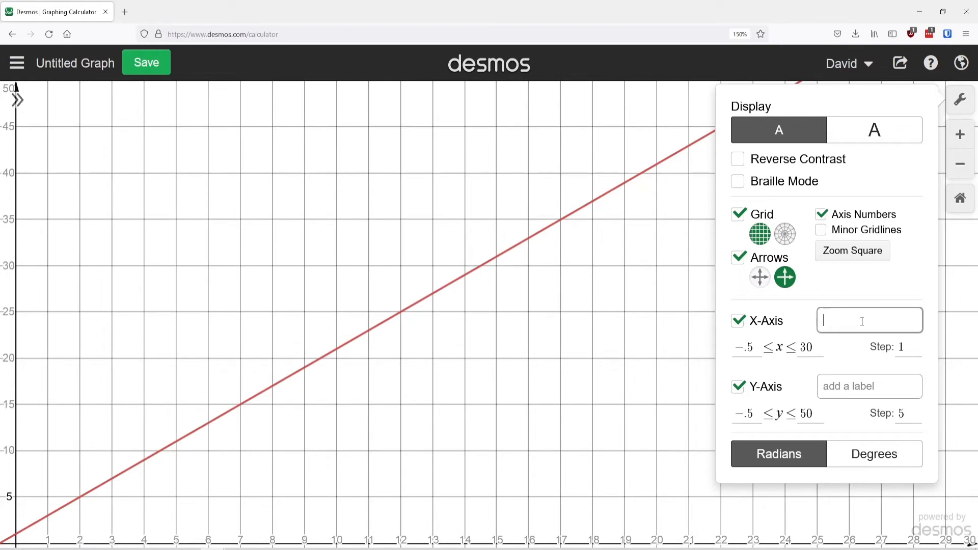
pyautogui.write('Time')
pyautogui.click(885, 384)
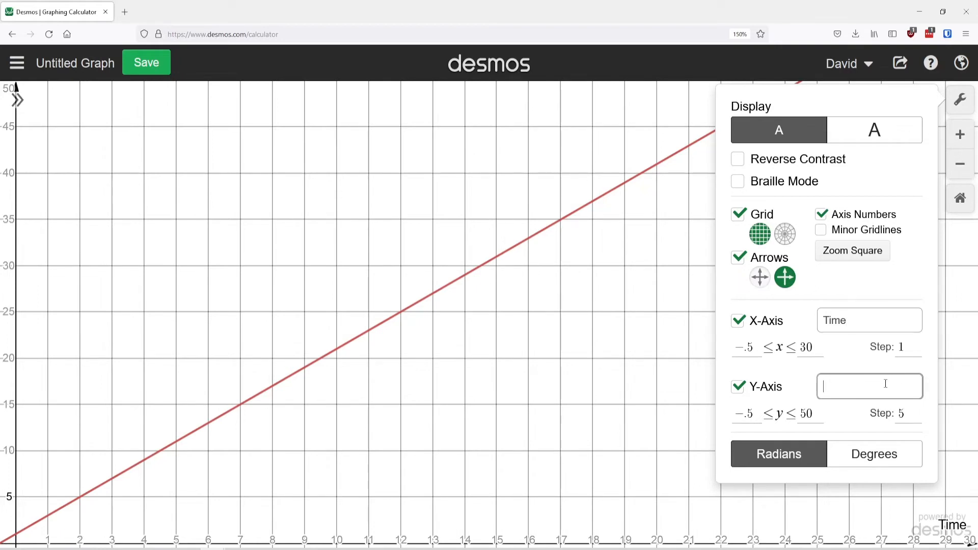
pyautogui.write('Money')
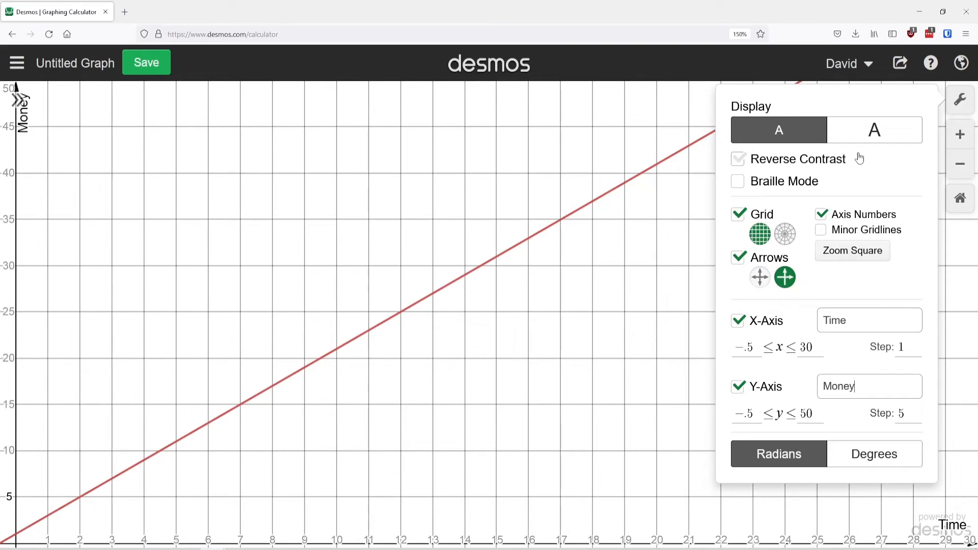
# Try the large display size and Reverse Contrast on the graph, and return both to their original settings
pyautogui.click(875, 144)
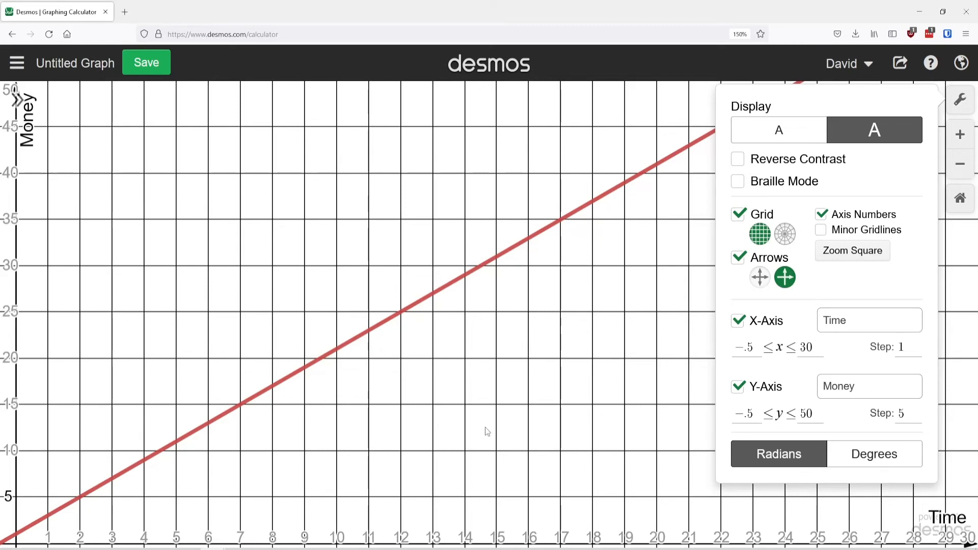
pyautogui.click(763, 164)
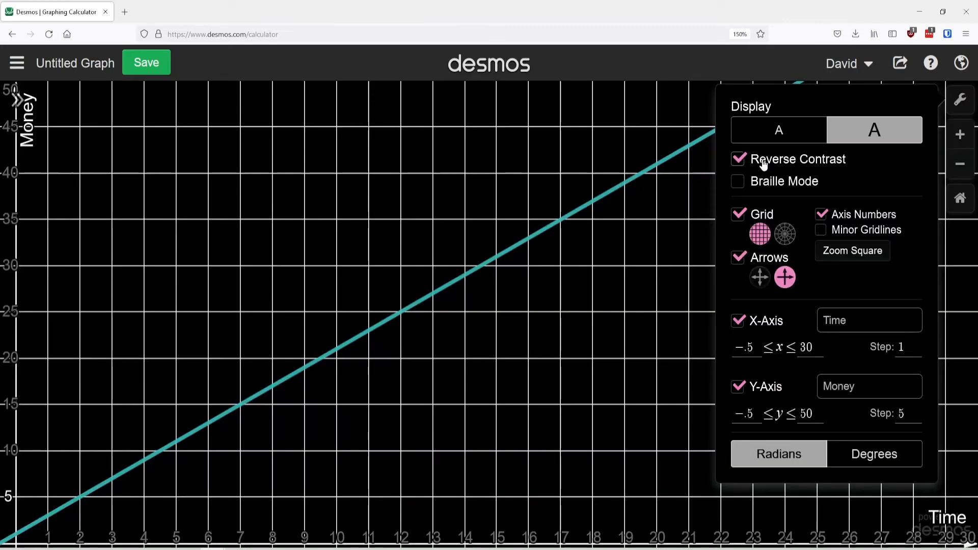
pyautogui.click(763, 161)
pyautogui.click(765, 130)
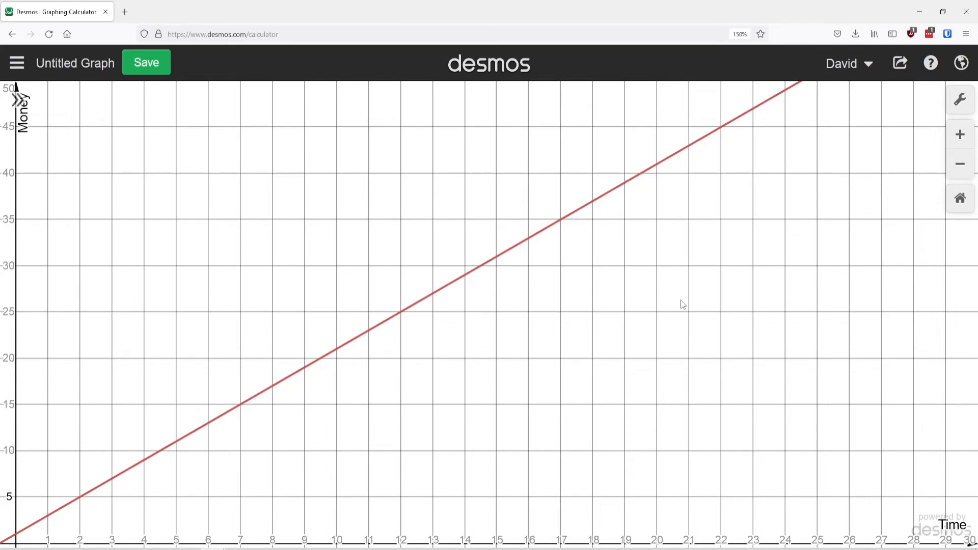
# Open the image export for the graph, preview the Small Square size, and set the size to Large Square
pyautogui.click(904, 75)
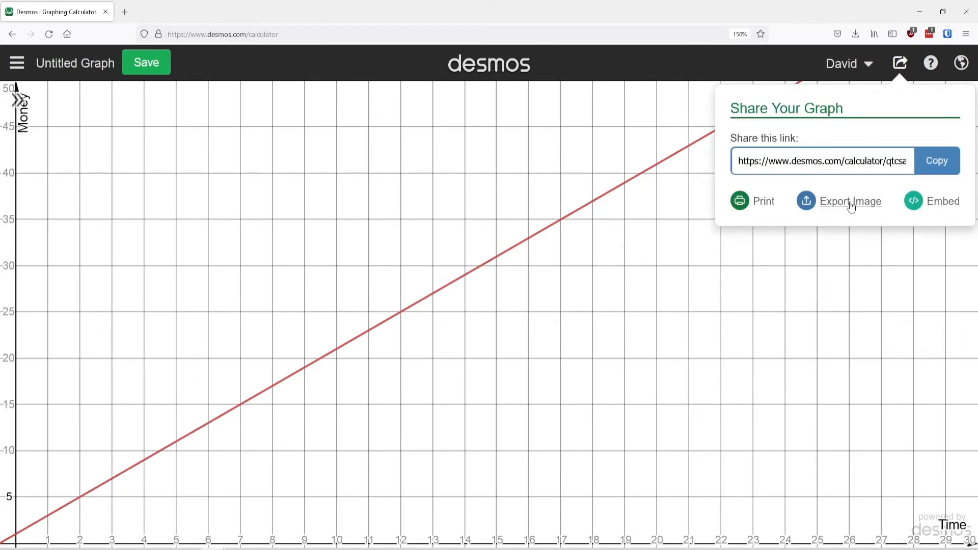
pyautogui.click(851, 203)
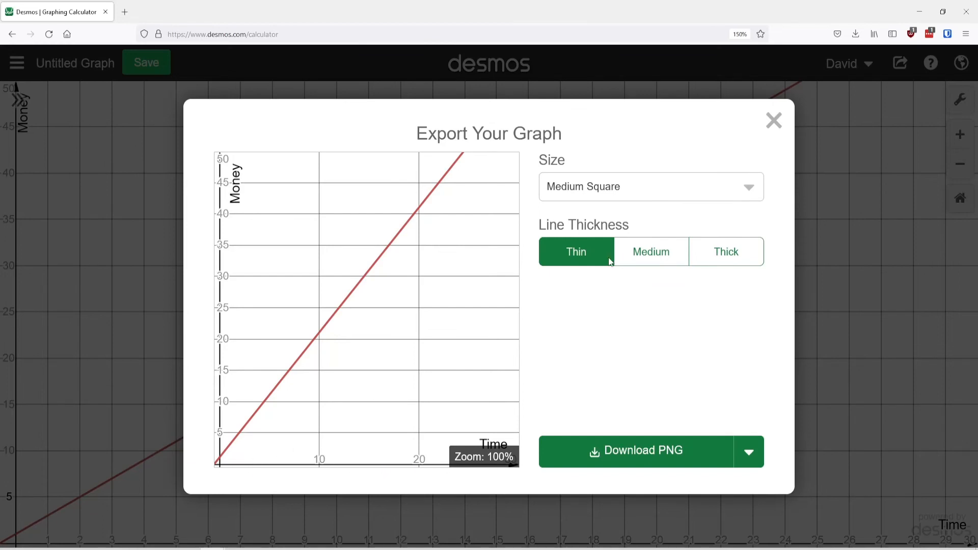
pyautogui.click(661, 189)
pyautogui.click(618, 221)
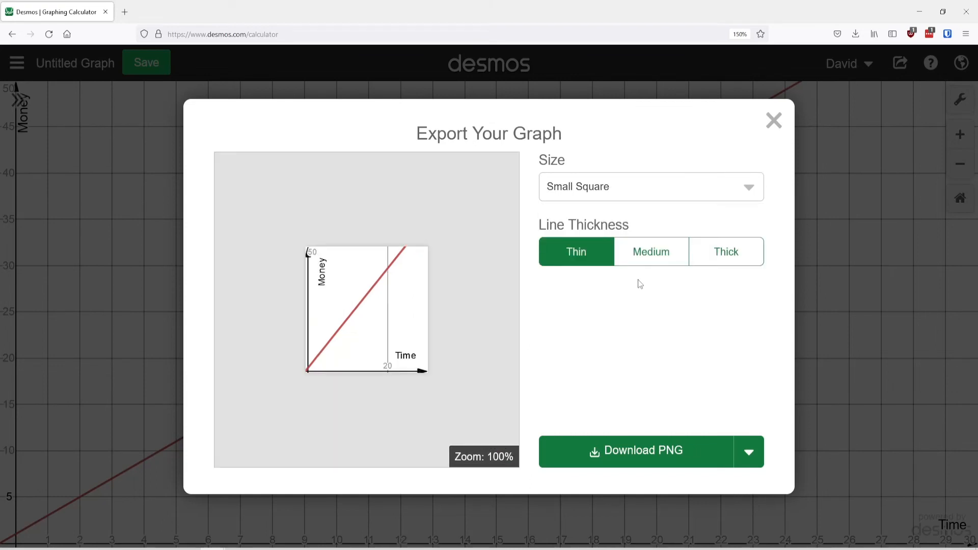
pyautogui.click(646, 197)
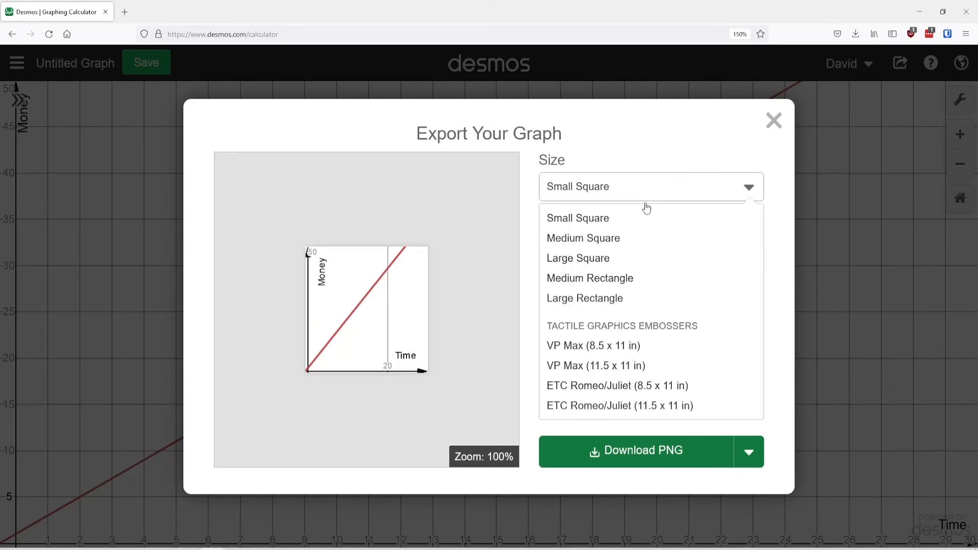
pyautogui.click(621, 260)
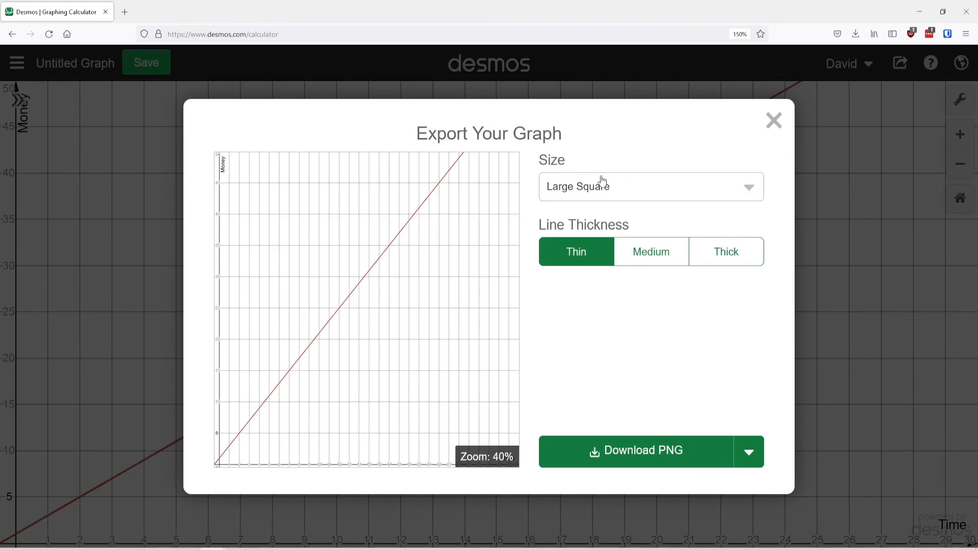
pyautogui.click(654, 186)
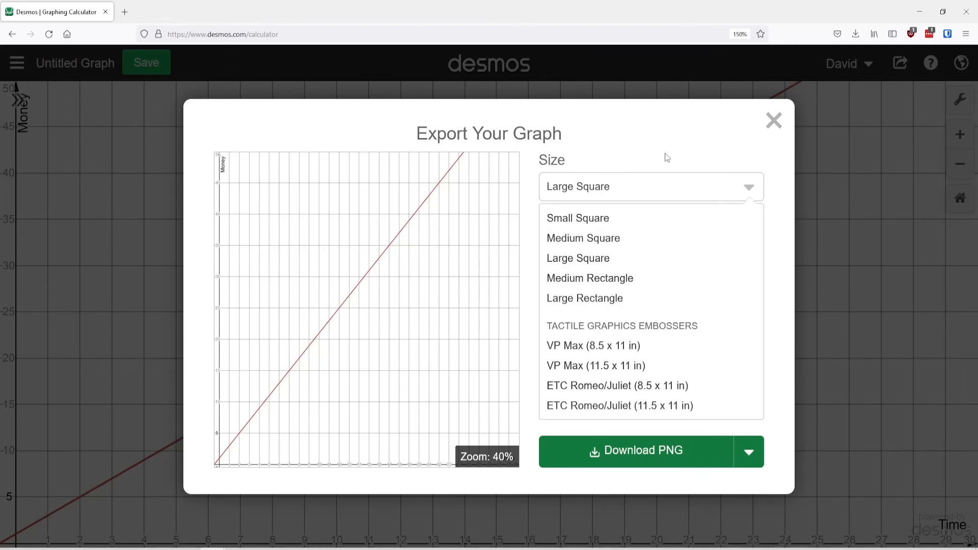
pyautogui.click(651, 186)
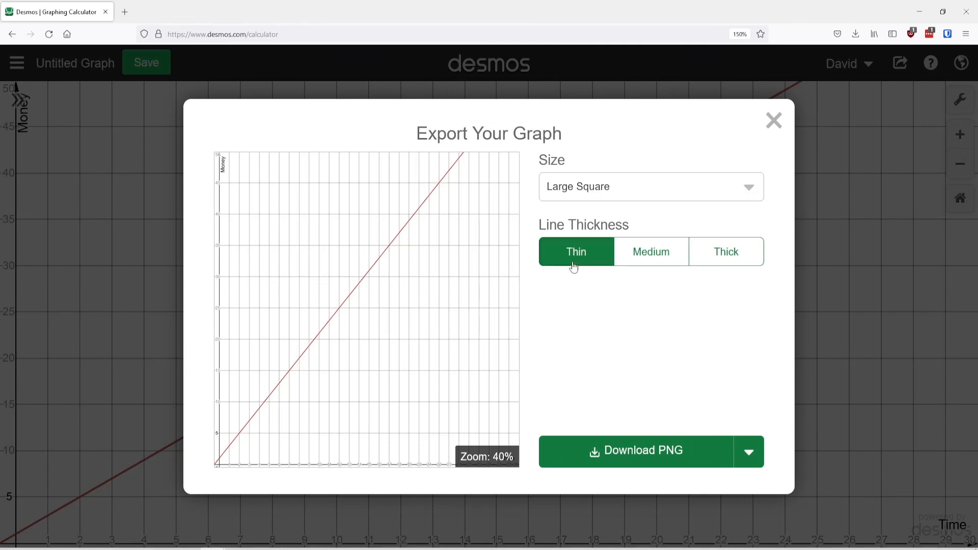
# Compare the Thick, Medium and Thin line thicknesses for the exported image and choose Medium
pyautogui.click(735, 262)
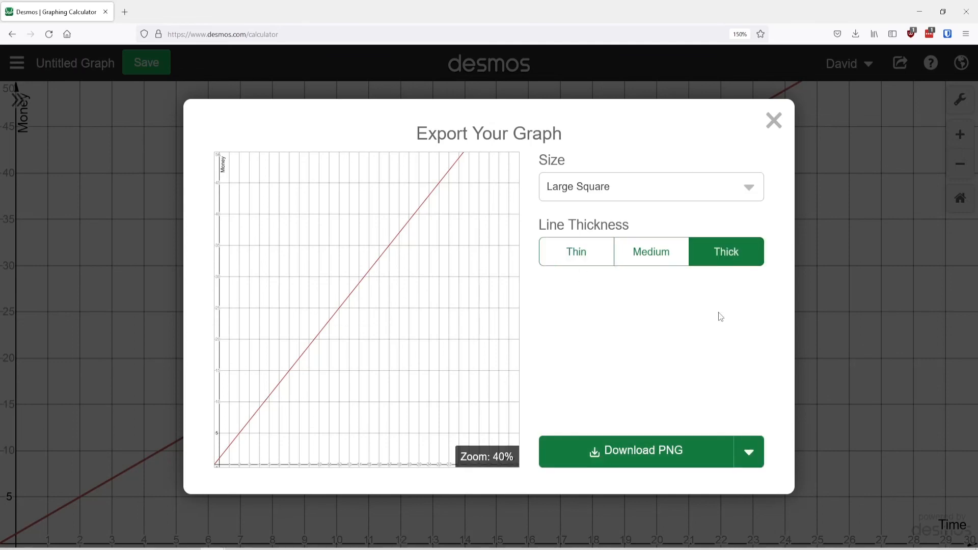
pyautogui.click(648, 260)
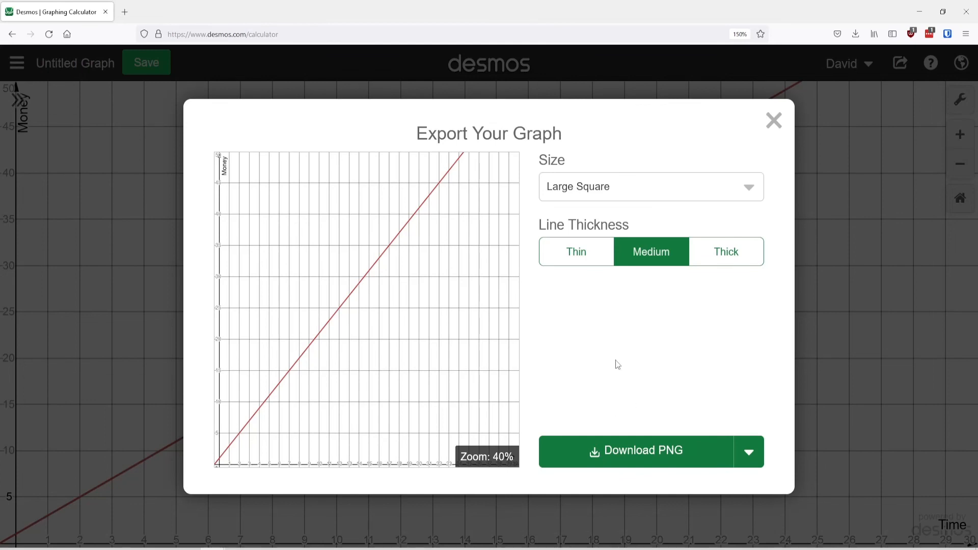
pyautogui.click(578, 260)
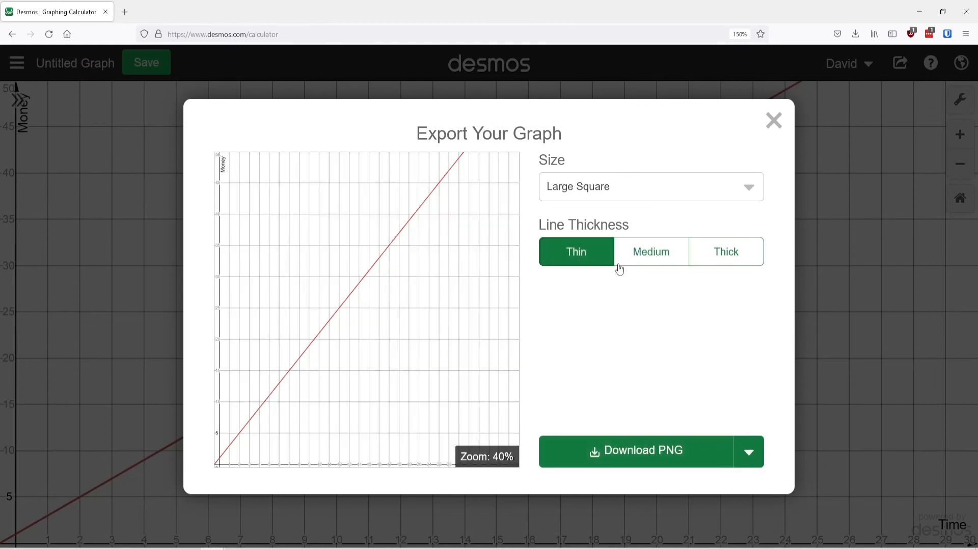
pyautogui.click(637, 262)
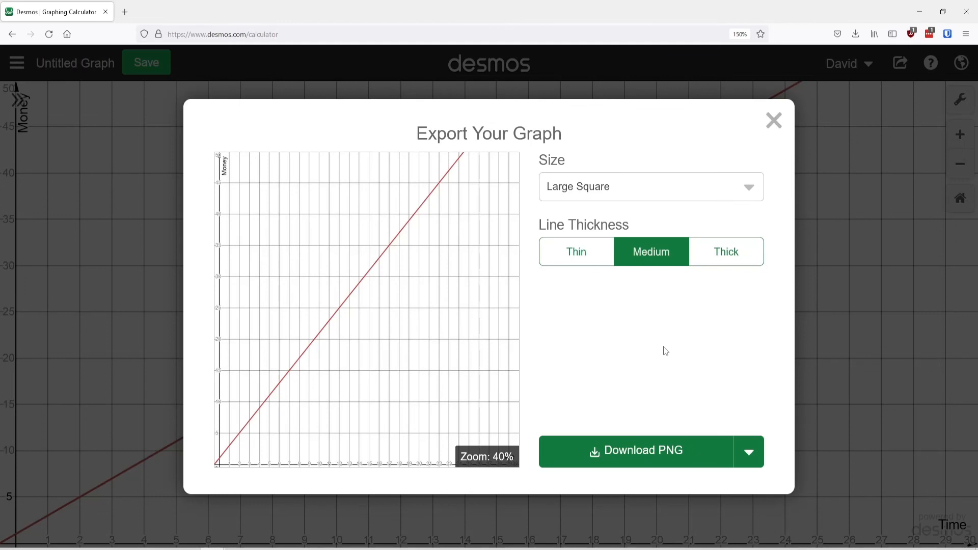